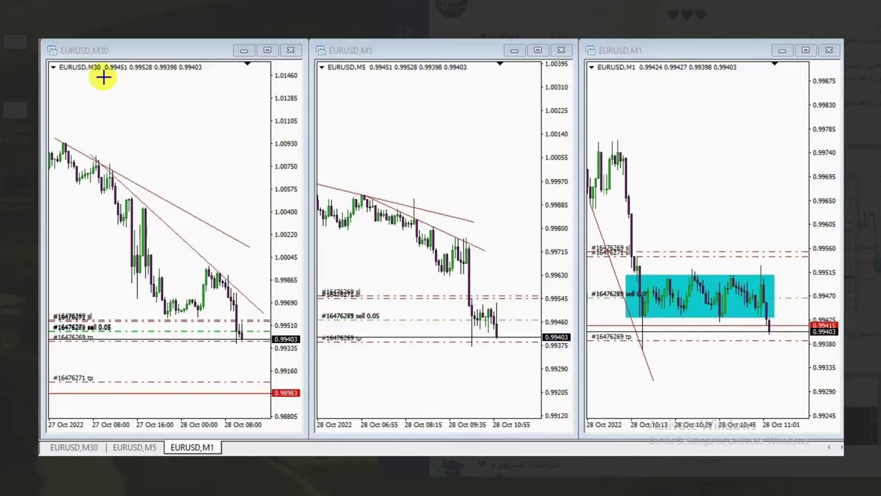
Draw a green descending channel on EURUSD M30 and two converging green trendlines on EURUSD M5.
drag(91, 151, 301, 347)
mouse_move(71, 213)
mouse_down()
mouse_move(238, 355)
mouse_move(268, 406)
mouse_up()
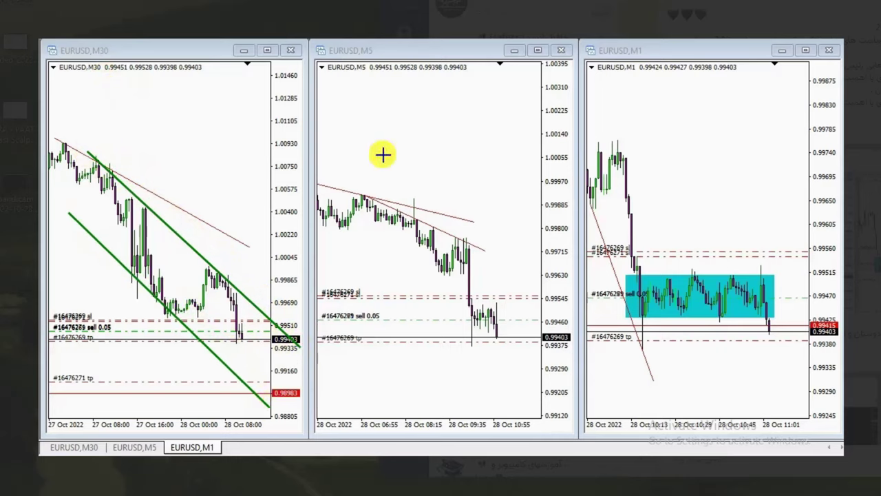
drag(354, 188, 553, 283)
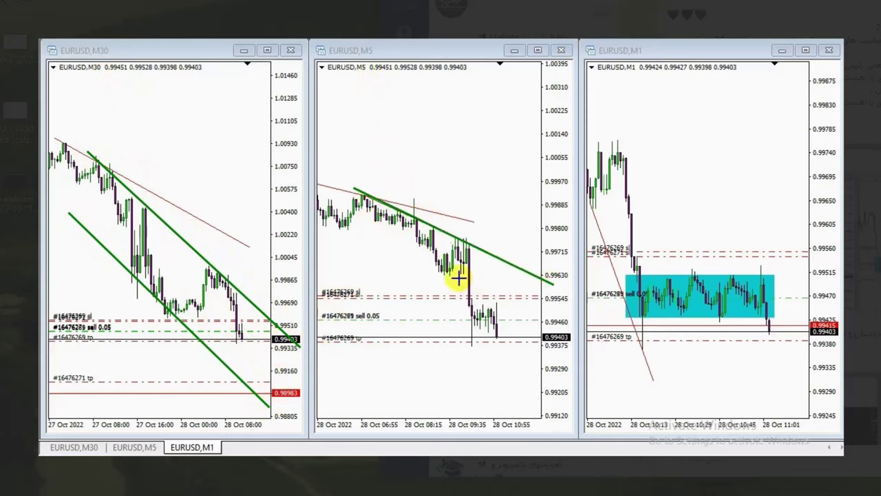
drag(429, 258, 505, 401)
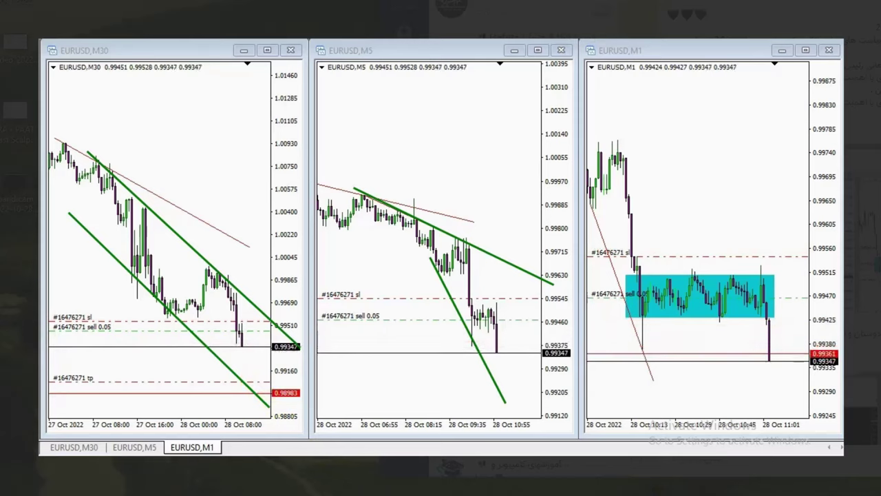
Cycle through the EURUSD M30, M5 and M1 charts, ending on M1.
click(769, 366)
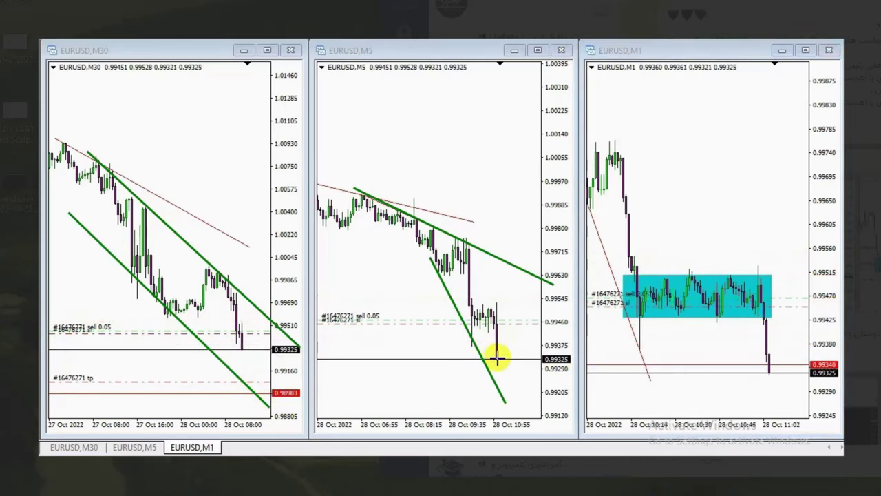
key(ctrl+Tab)
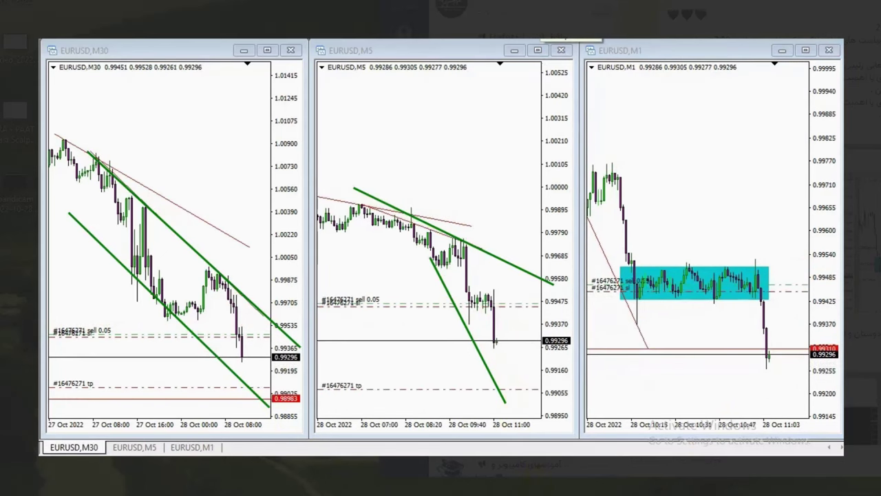
key(ctrl+Tab)
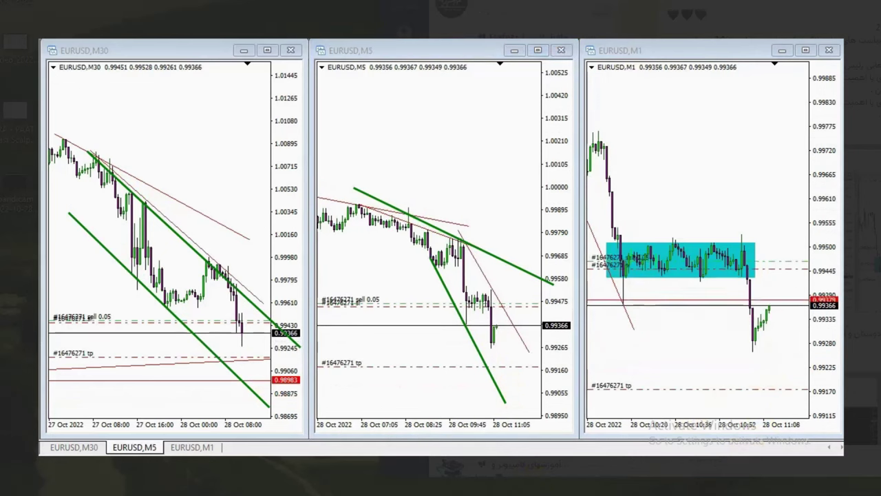
key(ctrl+Tab)
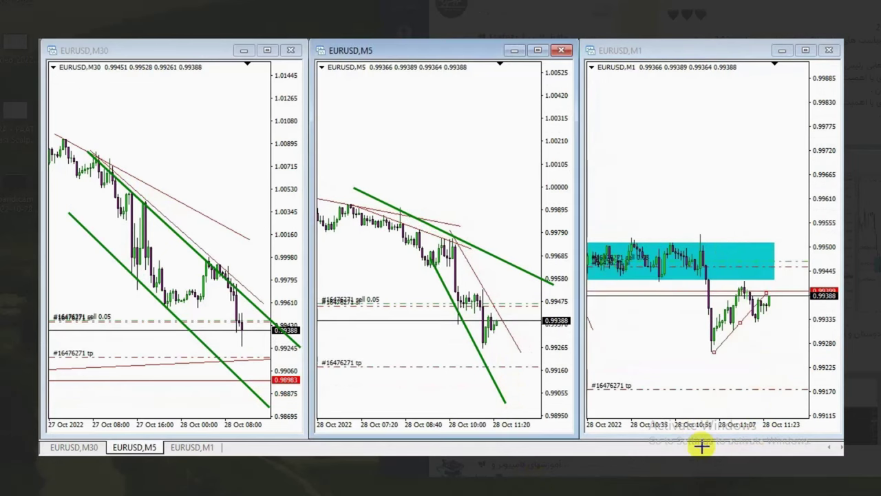
Close the 0.05-lot EURUSD sell order from its order line on the M1 chart.
right_click(689, 263)
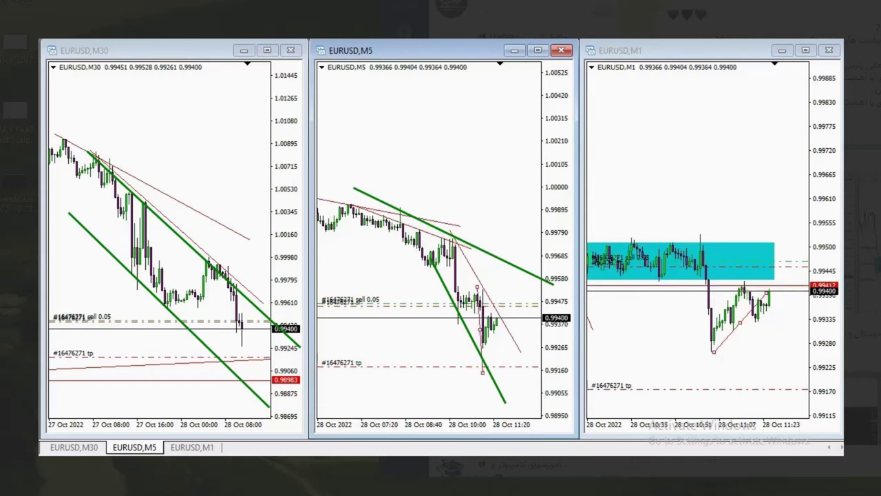
click(730, 271)
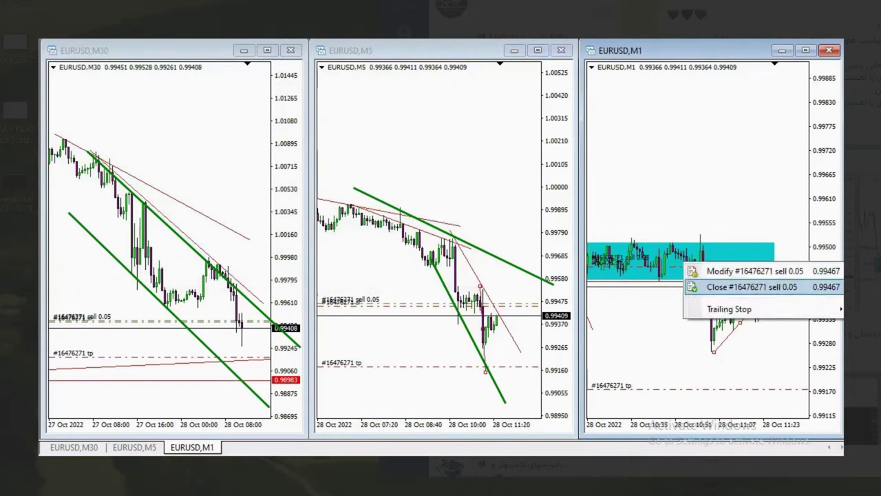
click(728, 287)
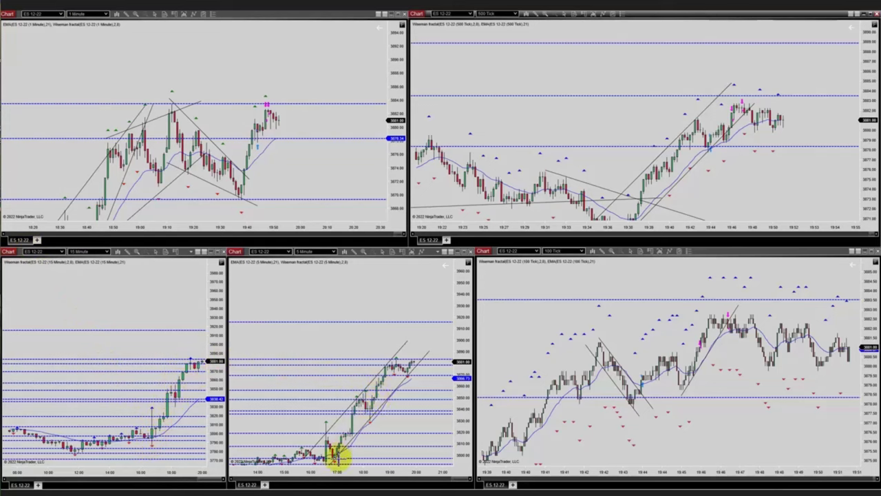
Draw a green rising channel on the ES 5-minute chart and a green falling wedge on the 1-minute.
mouse_move(329, 466)
mouse_down()
mouse_move(451, 338)
mouse_move(448, 324)
mouse_up()
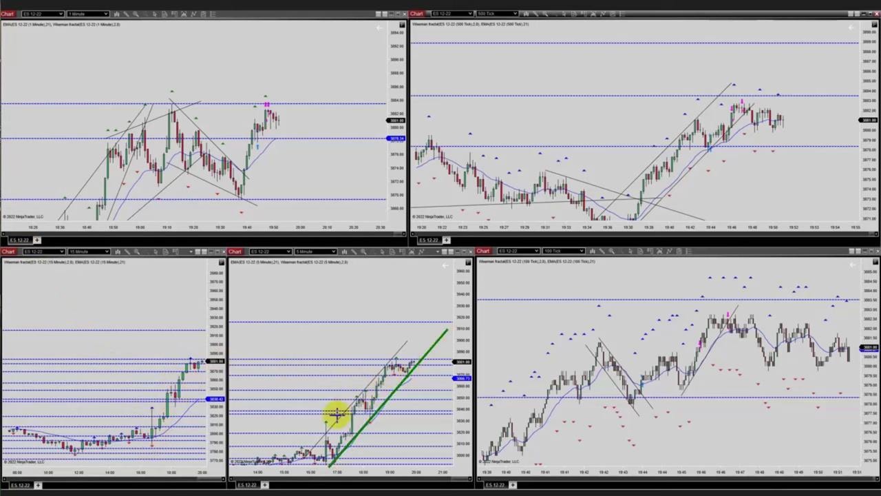
drag(311, 447, 425, 318)
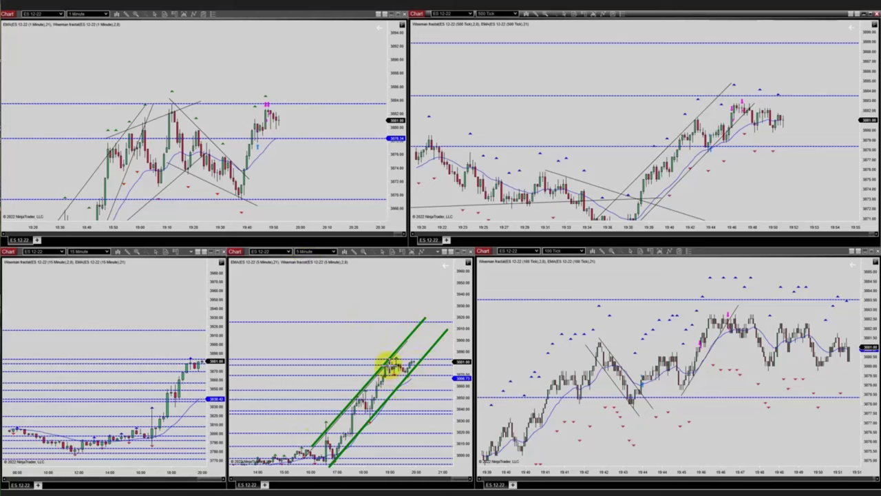
mouse_move(169, 96)
mouse_down()
mouse_move(252, 170)
mouse_move(262, 192)
mouse_up()
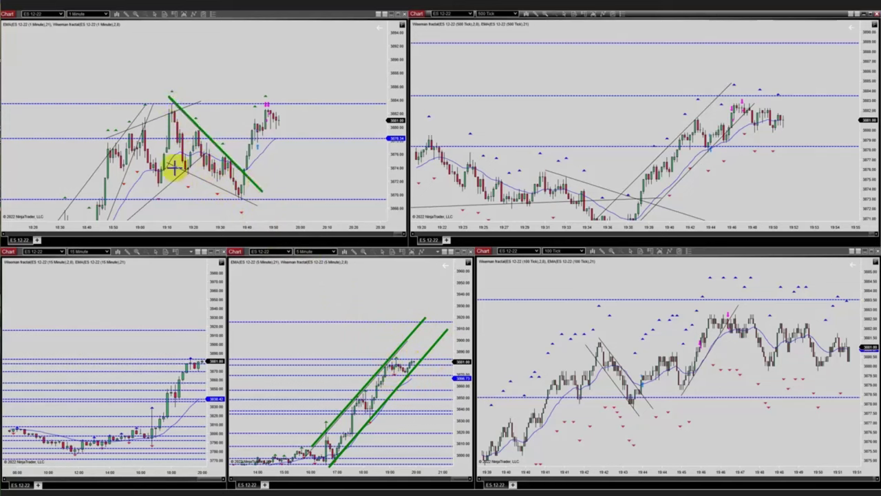
drag(176, 167, 260, 205)
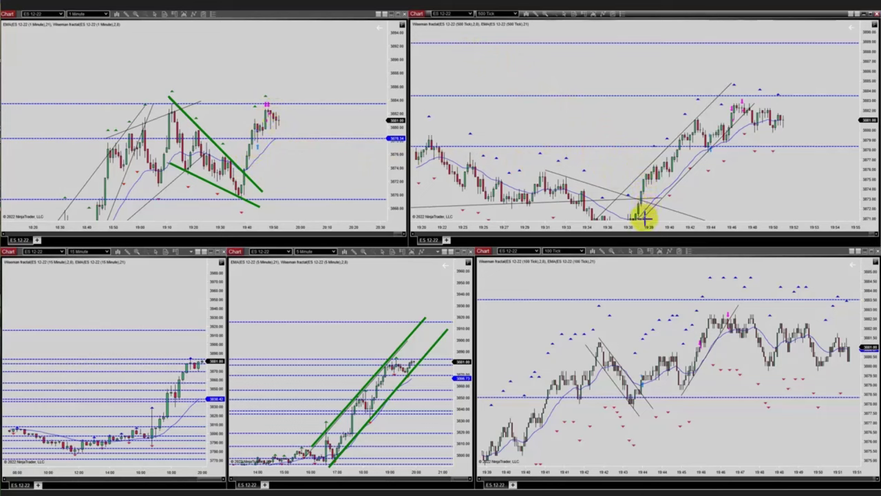
Draw a green rising channel on the 500 Tick chart and three red arrows at the pullback.
drag(635, 221, 777, 84)
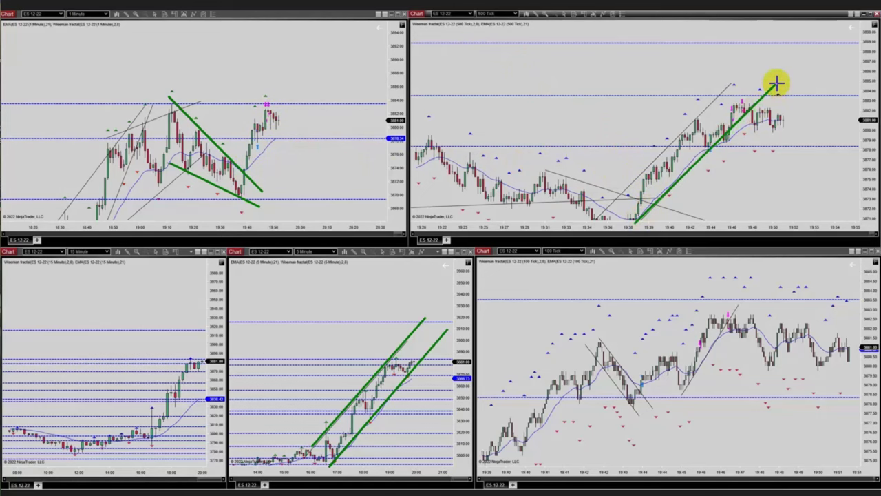
mouse_move(602, 217)
mouse_down()
mouse_move(647, 191)
mouse_move(738, 73)
mouse_move(755, 69)
mouse_up()
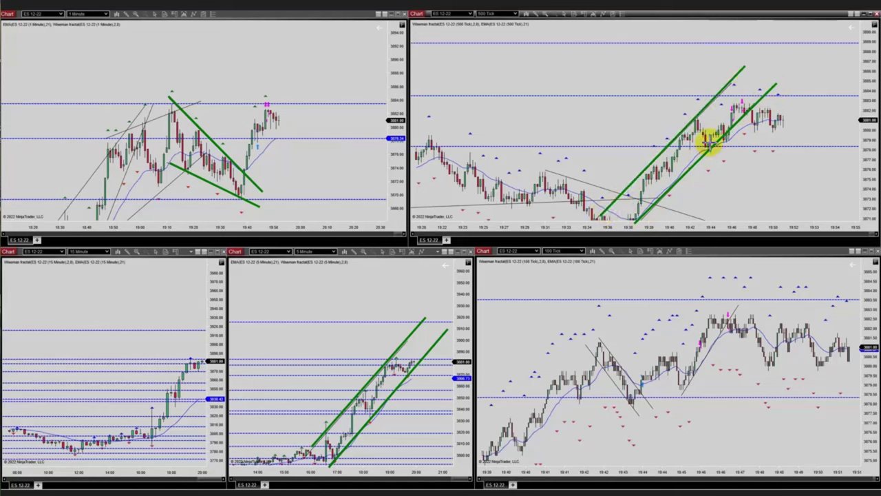
drag(731, 177, 714, 143)
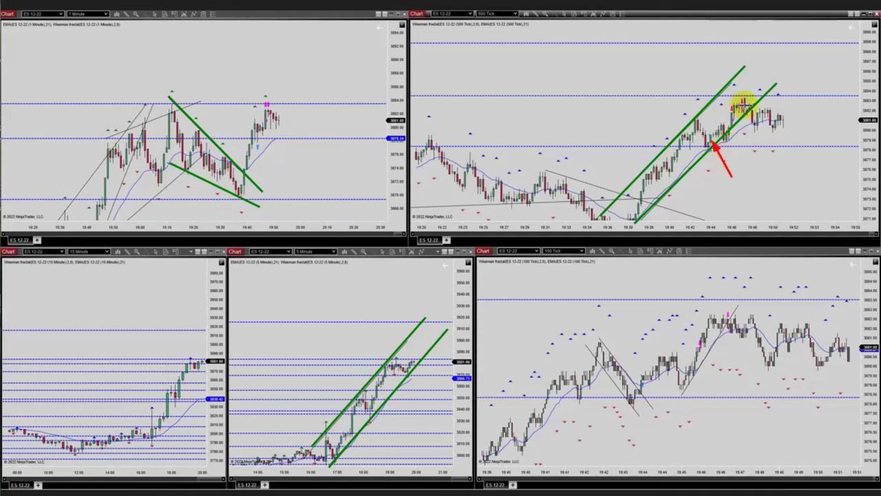
drag(774, 165, 741, 124)
drag(785, 161, 745, 111)
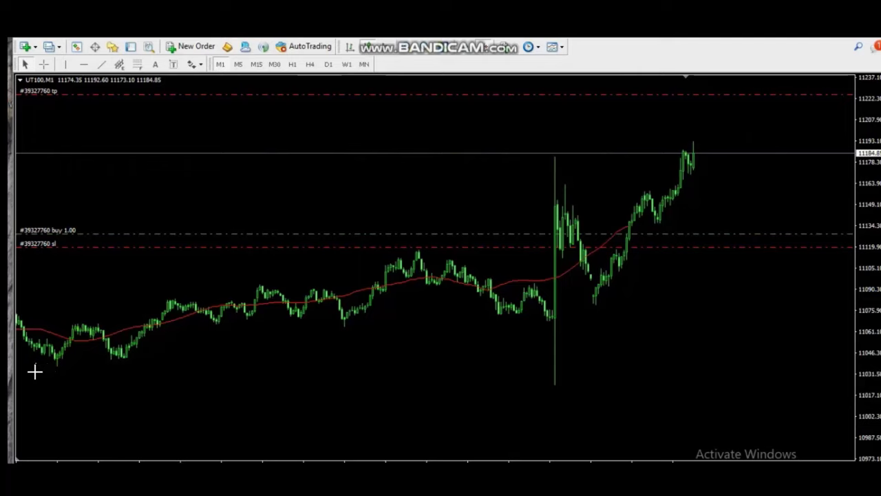
drag(32, 371, 799, 287)
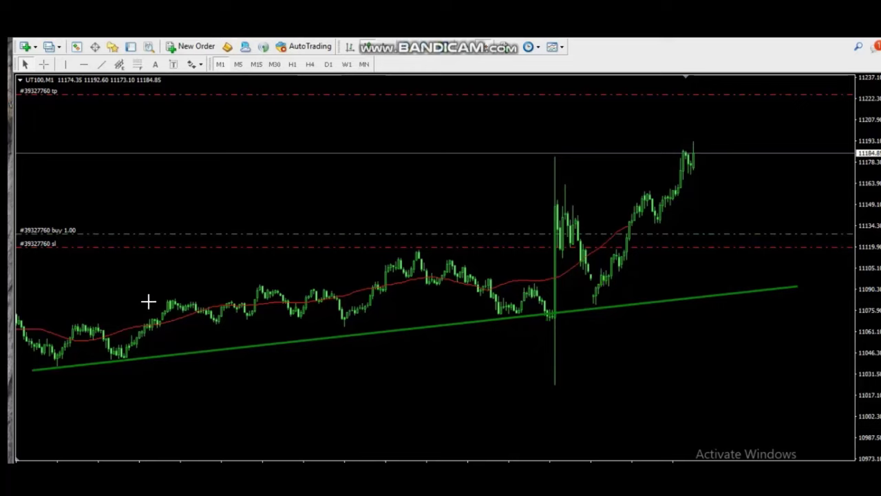
drag(62, 328, 796, 117)
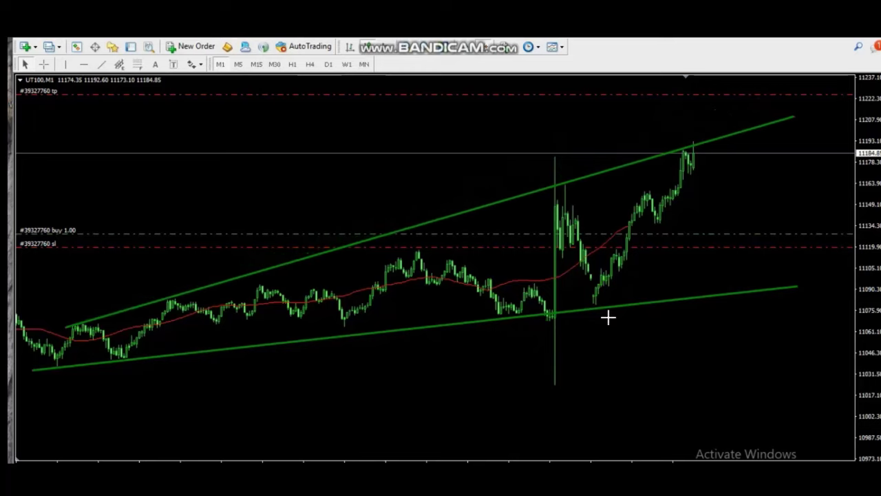
drag(593, 313, 727, 138)
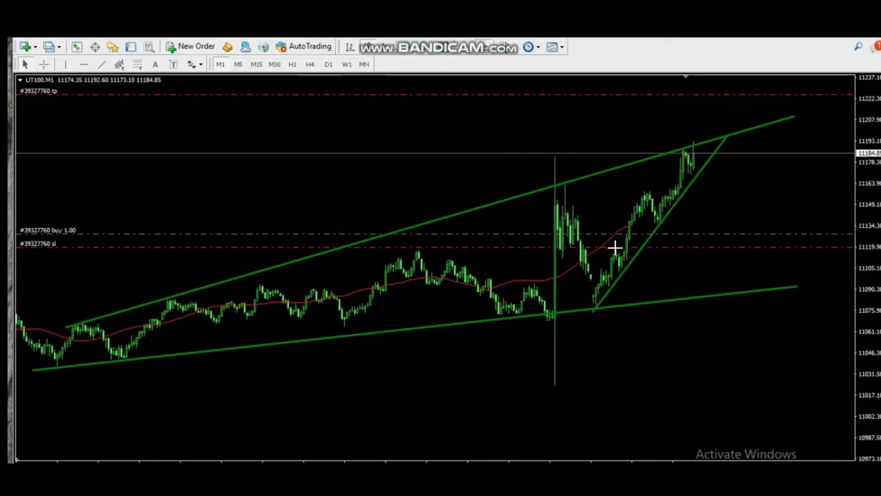
drag(593, 265, 694, 122)
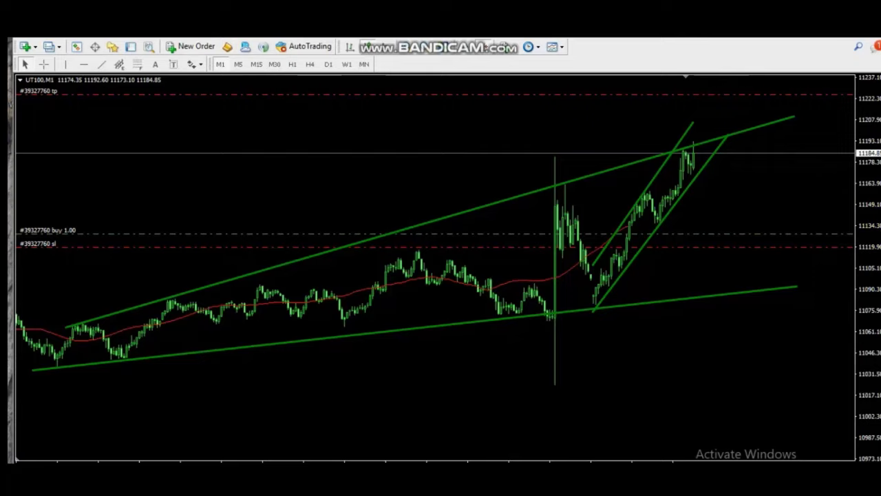
key(BackSpace)
key(BackSpace)
key(BackSpace)
key(BackSpace)
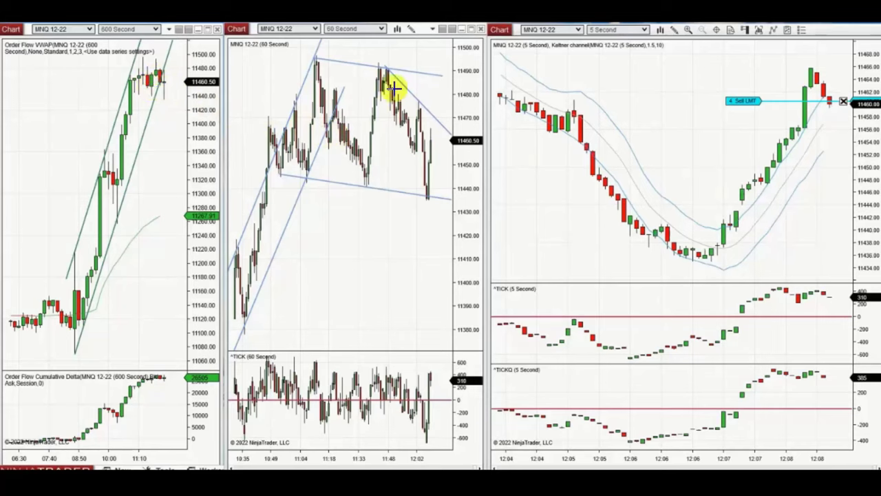
Draw two green downward trendlines from the recent swing highs on the MNQ 60 Second chart.
click(380, 62)
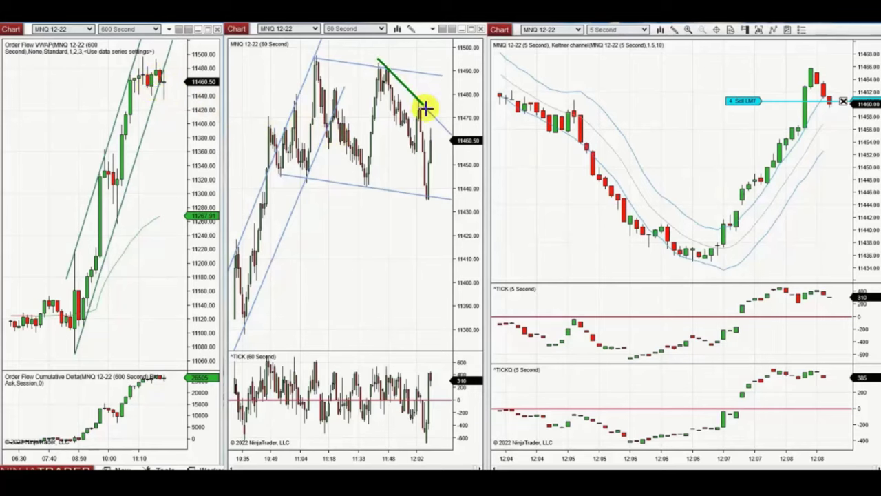
click(475, 161)
click(385, 107)
click(448, 241)
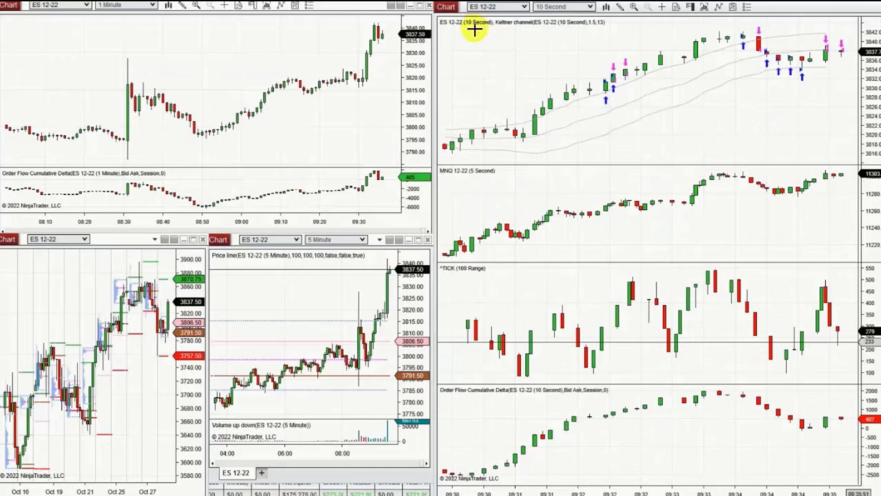
Draw green rising channels on the daily and 5 Minute ES charts, plus a 1 Minute support line from 08:50.
mouse_move(13, 472)
mouse_down()
mouse_move(135, 399)
mouse_move(206, 300)
mouse_up()
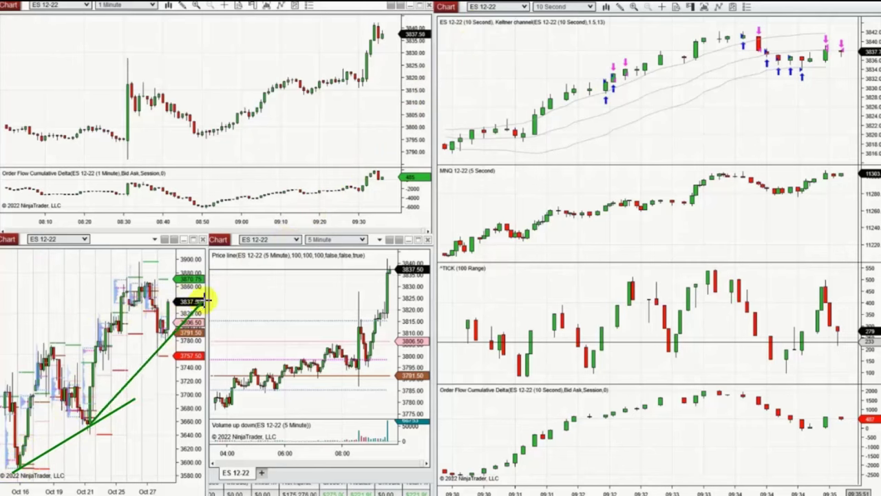
drag(15, 381, 163, 252)
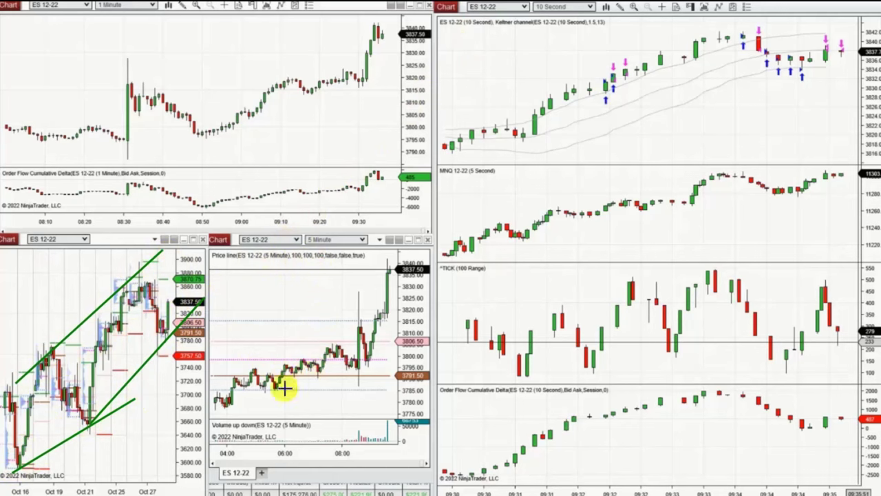
mouse_move(225, 411)
mouse_down()
mouse_move(379, 356)
mouse_move(382, 339)
mouse_move(380, 352)
mouse_up()
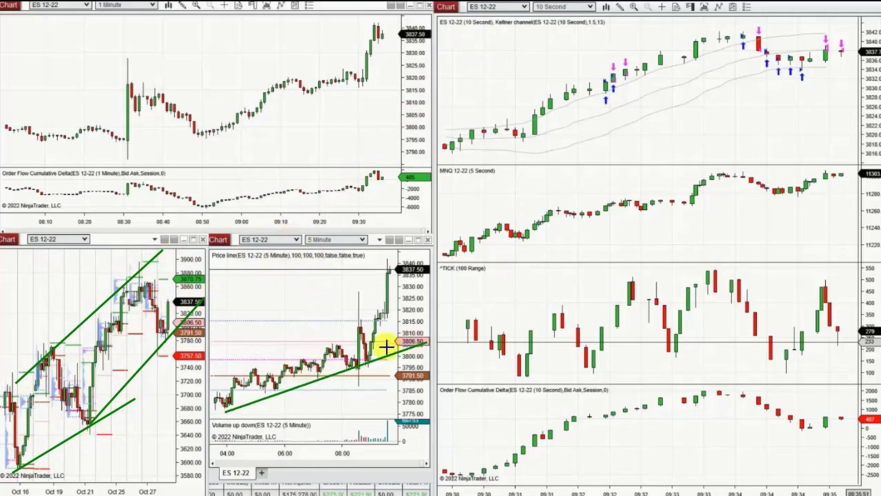
mouse_move(227, 383)
mouse_down()
mouse_move(393, 299)
mouse_move(376, 323)
mouse_move(383, 306)
mouse_up()
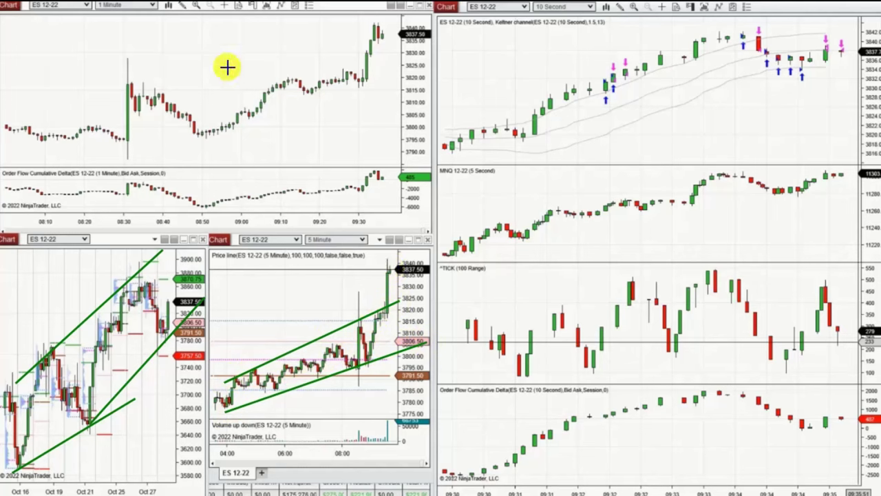
mouse_move(201, 138)
mouse_down()
mouse_move(362, 100)
mouse_move(428, 66)
mouse_up()
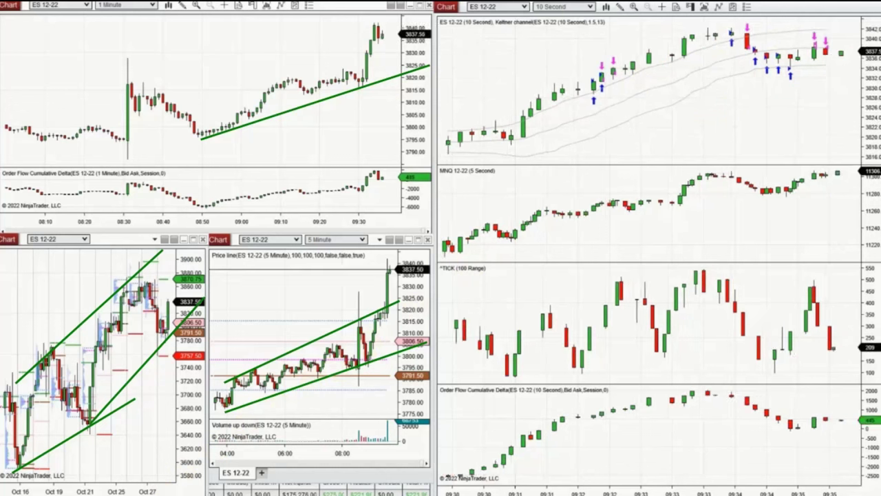
Enter an ES trade with target and stop brackets on the 10 Second chart, then close it.
click(823, 44)
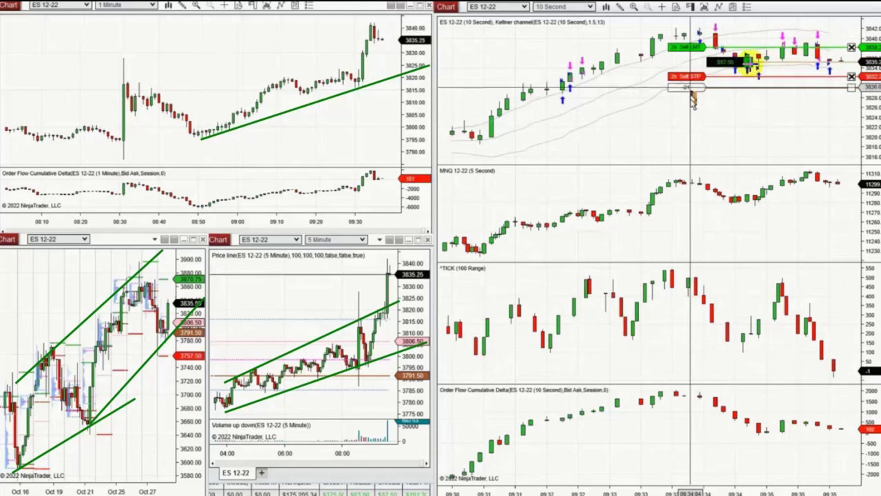
click(847, 54)
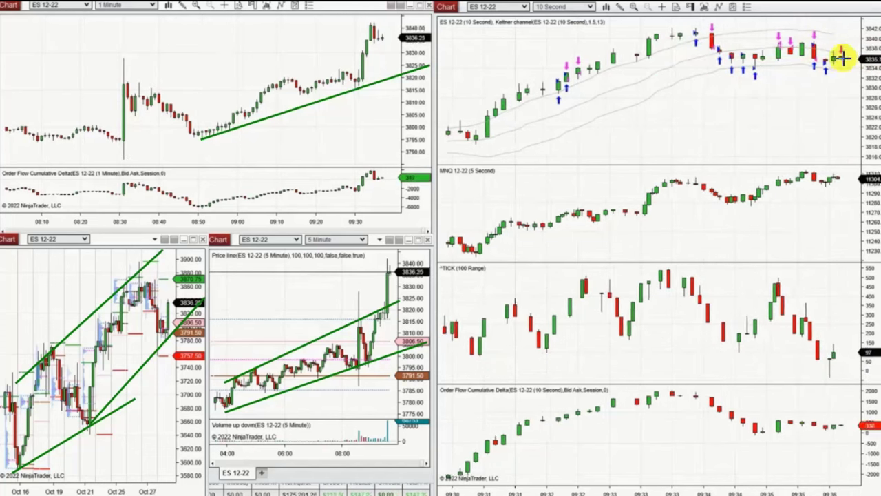